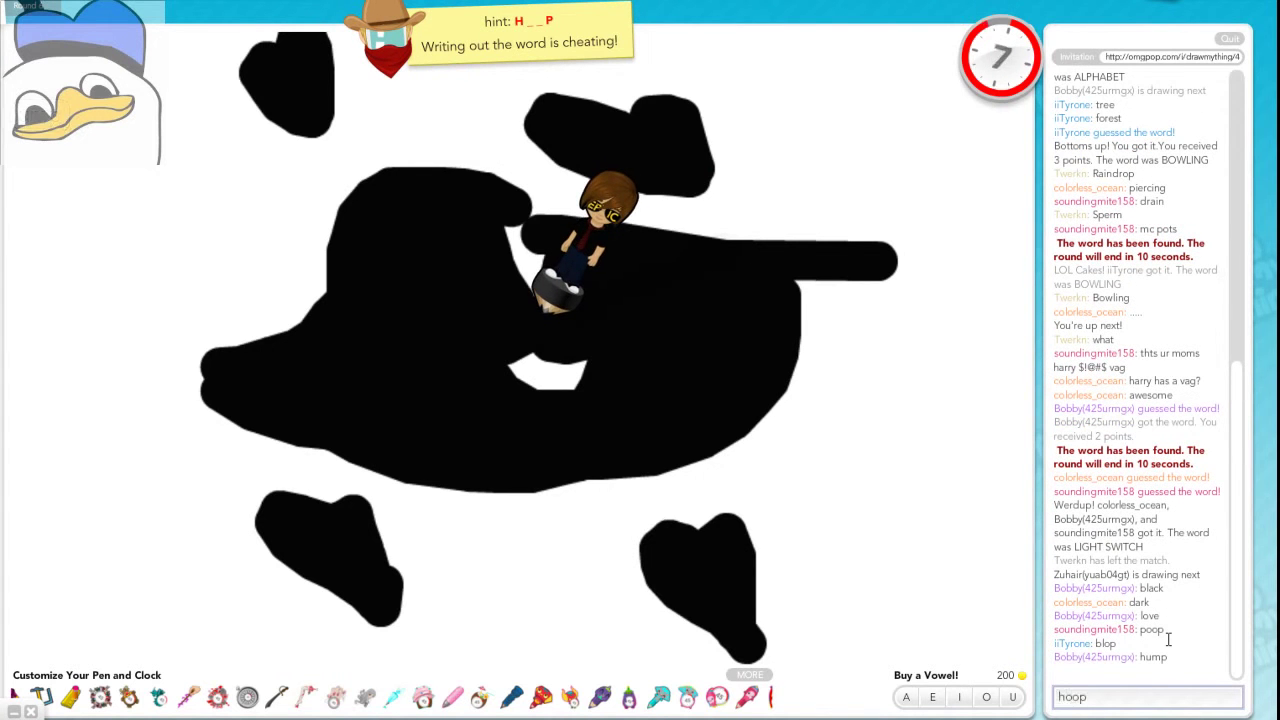
Submit 'hoop' as the guess for the drawing
{"action": "key", "text": "Return"}
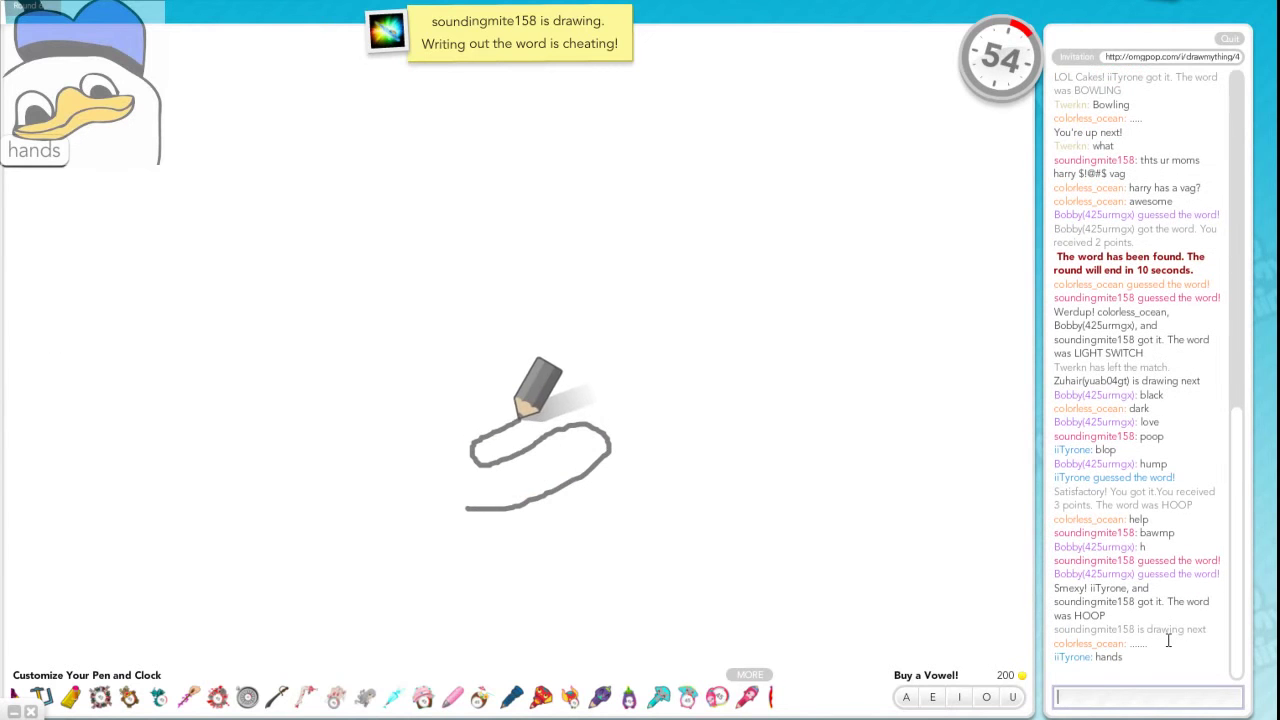
{"action": "type", "text": "har"}
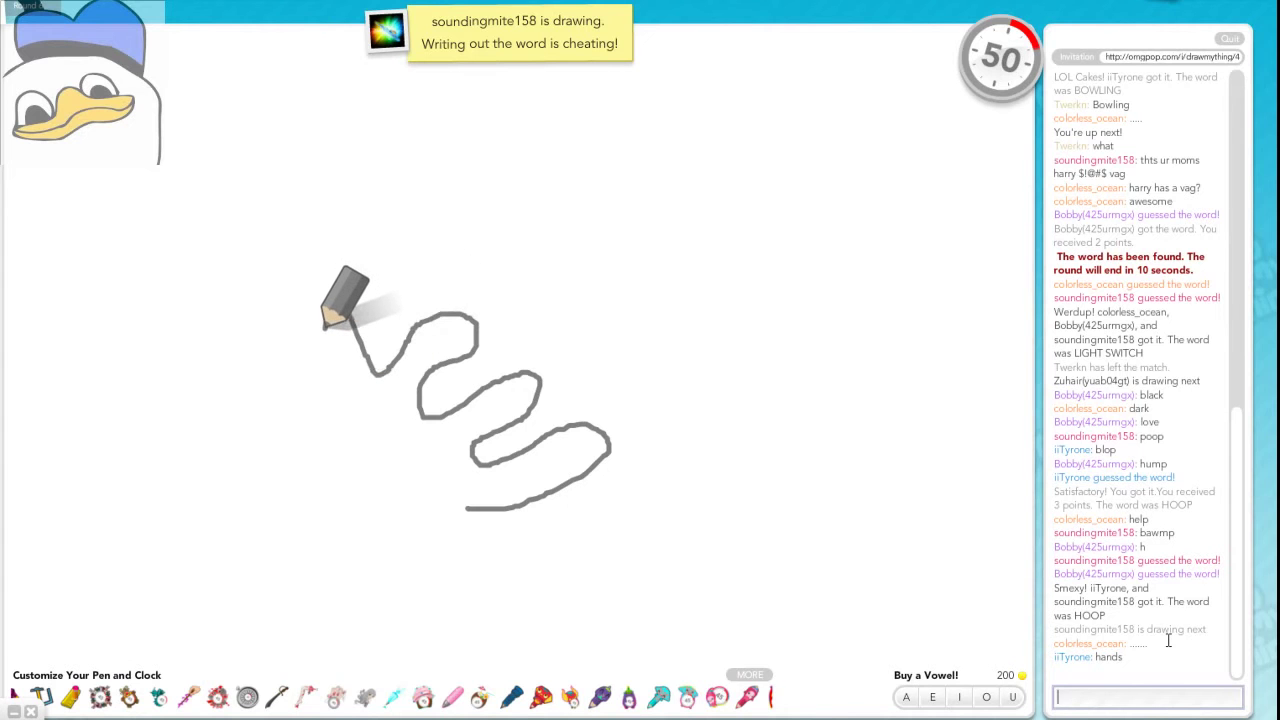
{"action": "type", "text": "glove"}
Guess 'glove', then 'thumb', scoring 3 points for THUMB
{"action": "key", "text": "Return"}
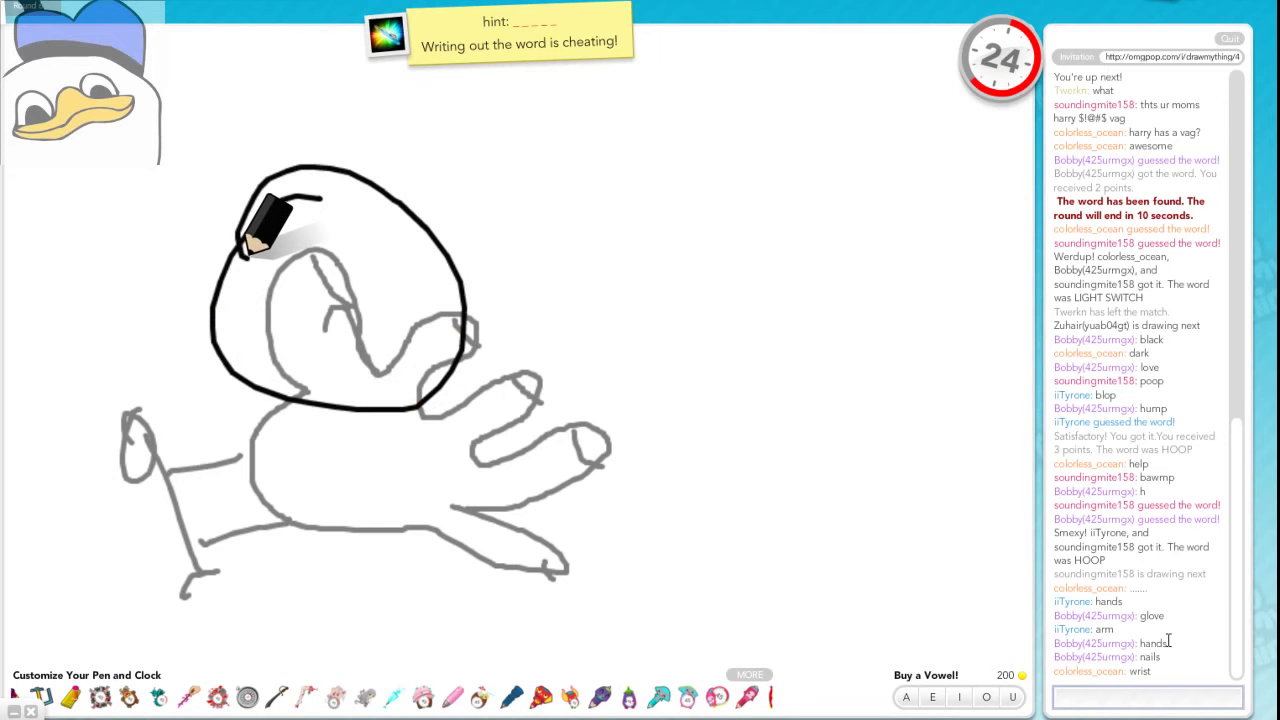
{"action": "type", "text": "b"}
{"action": "key", "text": "Return"}
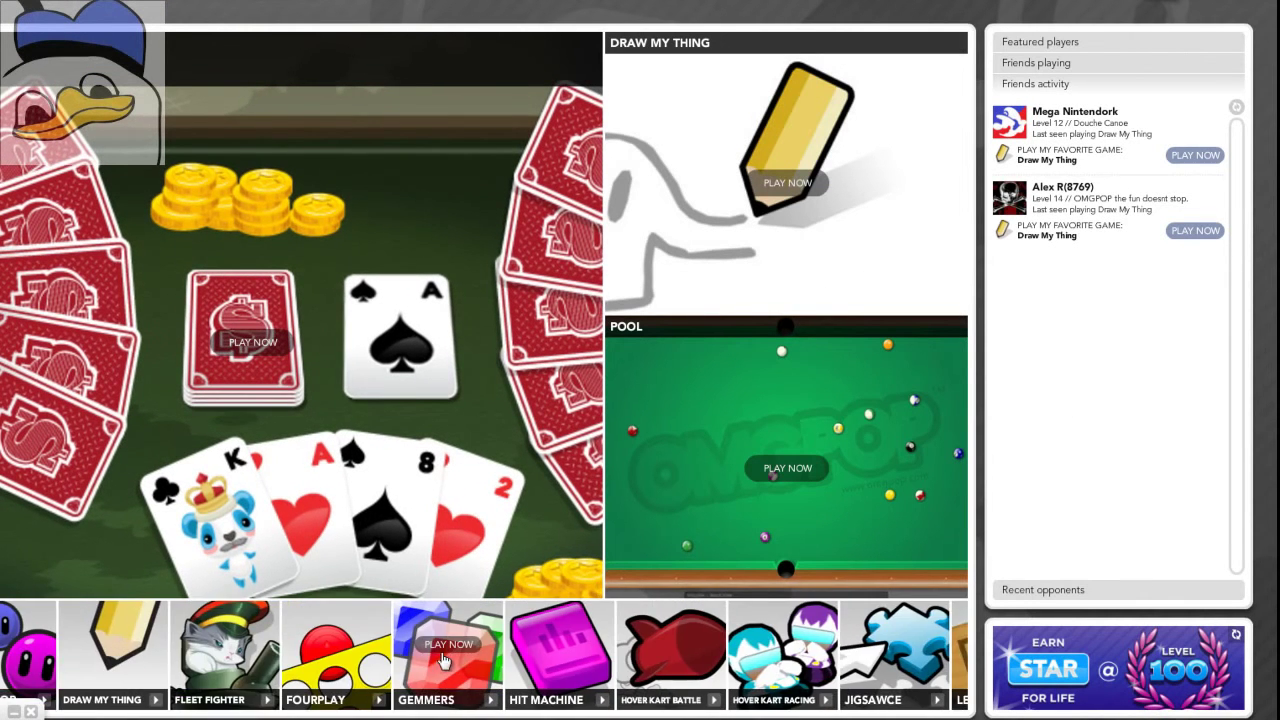
Start a Fourplay match from a game tile in the lobby carousel
{"action": "left_click", "coordinate": [407, 655]}
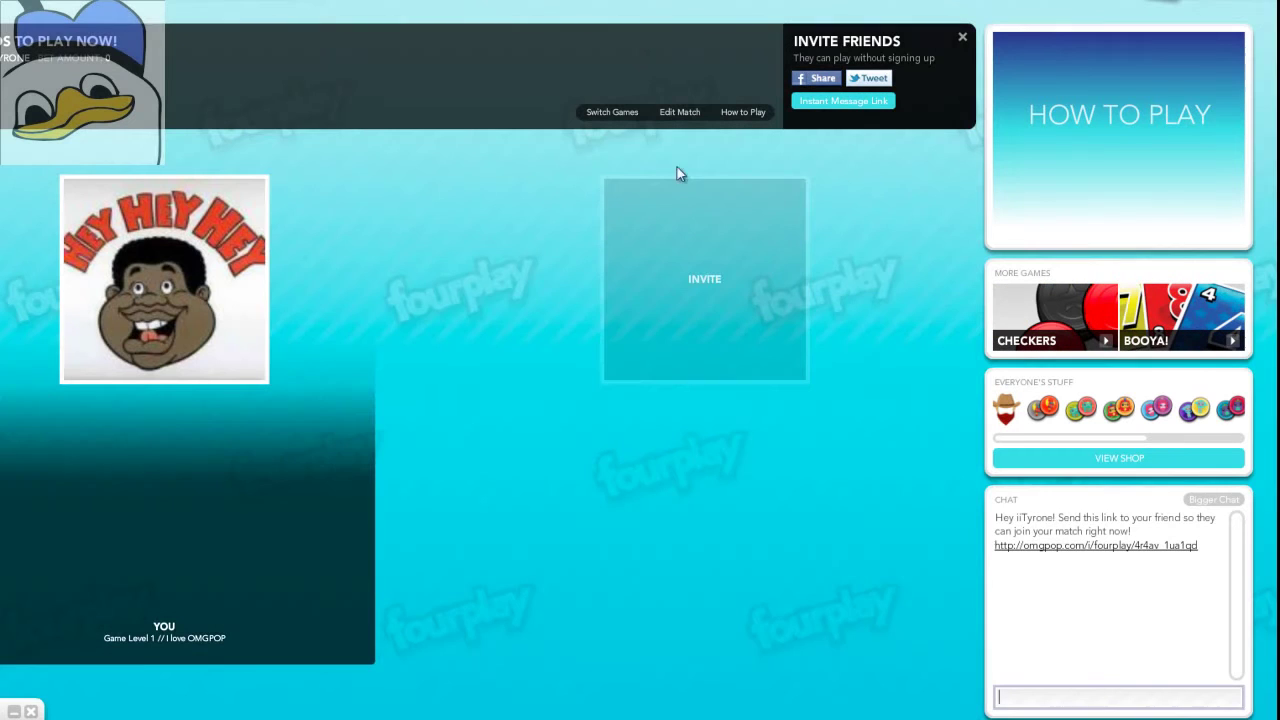
Copy the Fourplay match invite link from the INVITE slot
{"action": "left_click", "coordinate": [723, 300]}
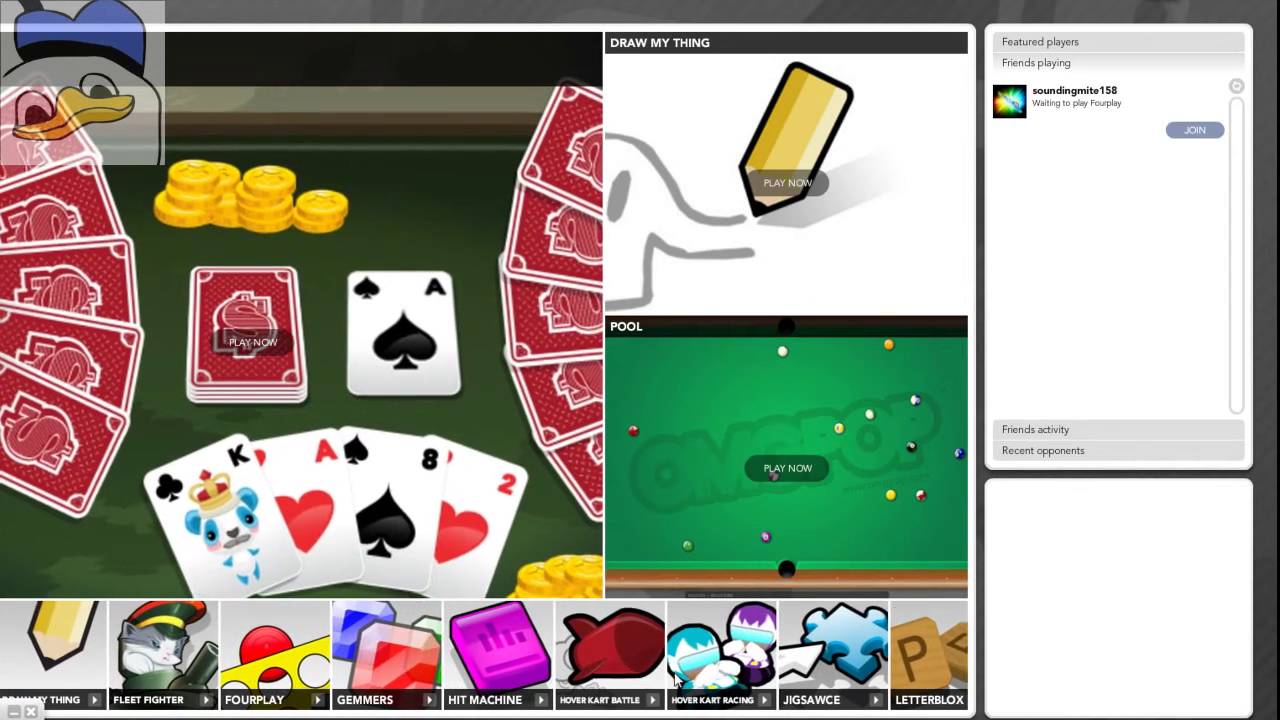
Launch Hover Kart Racing from its tile in the game carousel
{"action": "left_click", "coordinate": [652, 645]}
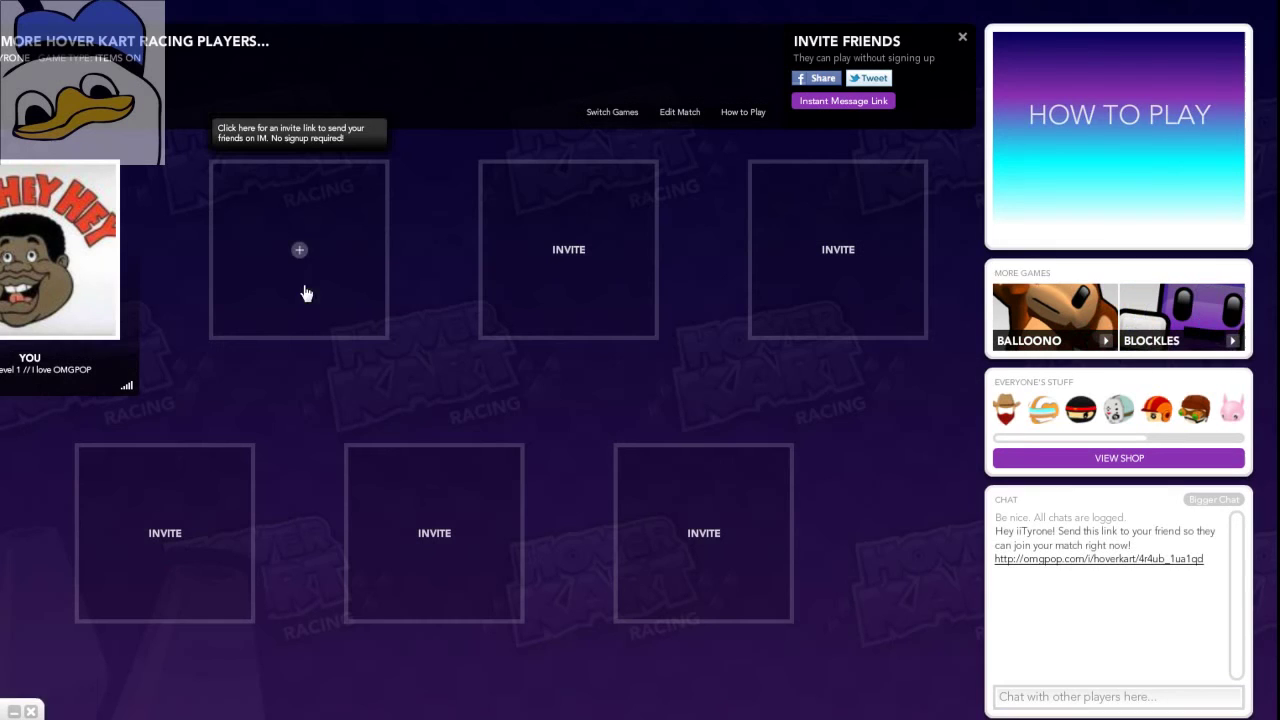
Copy the Hover Kart Racing invite link from an INVITE slot
{"action": "left_click", "coordinate": [307, 292]}
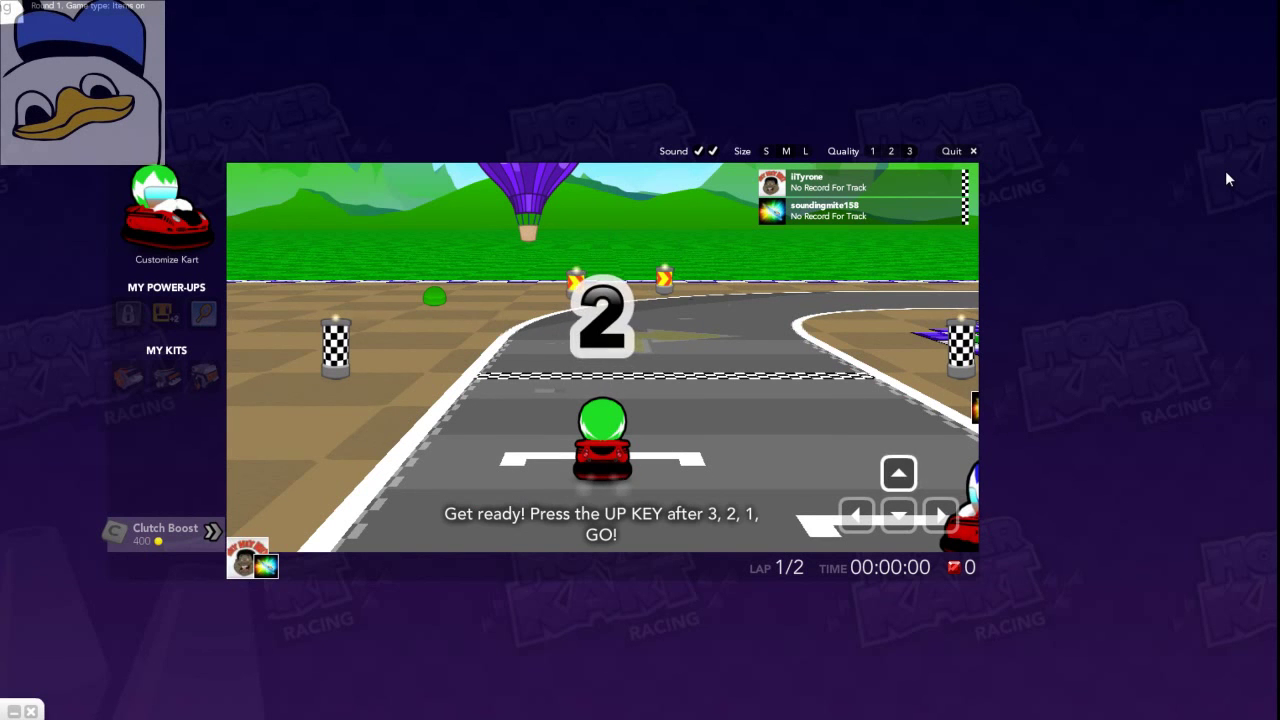
Accelerate off the Grassy Rally 1 start line and steer around the first bend
{"action": "key", "text": "Up"}
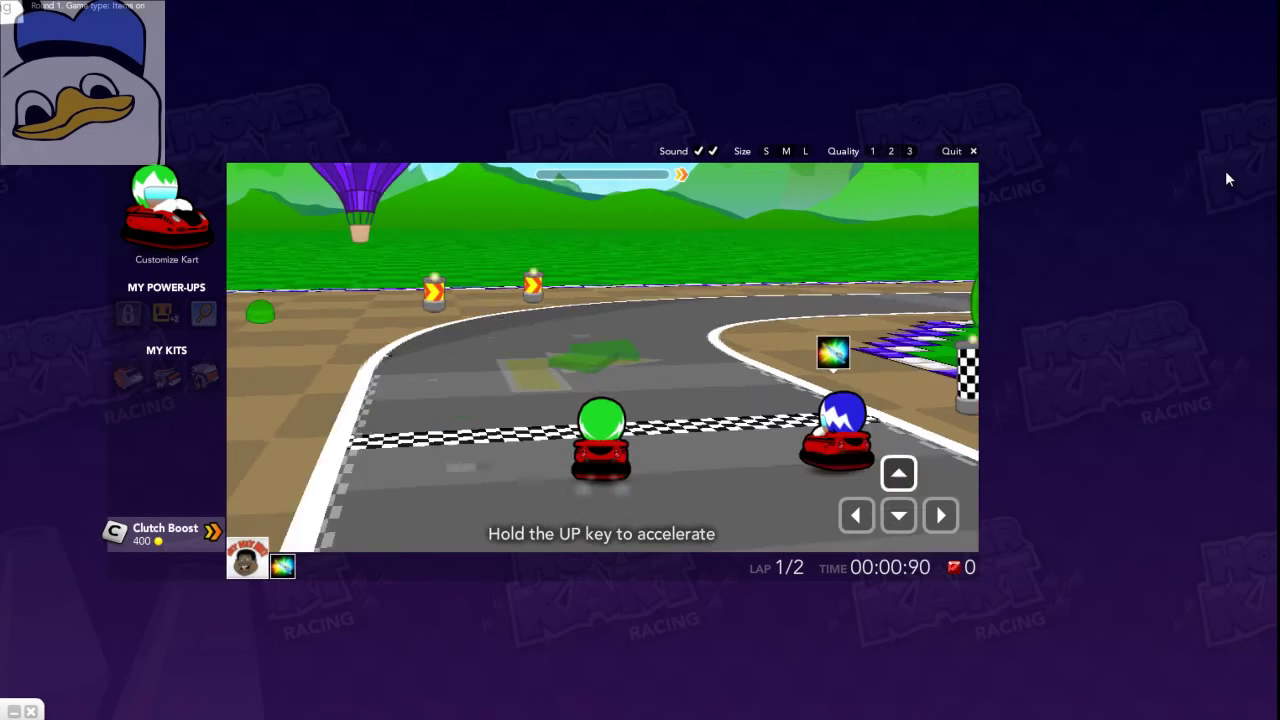
{"action": "key", "text": "Up"}
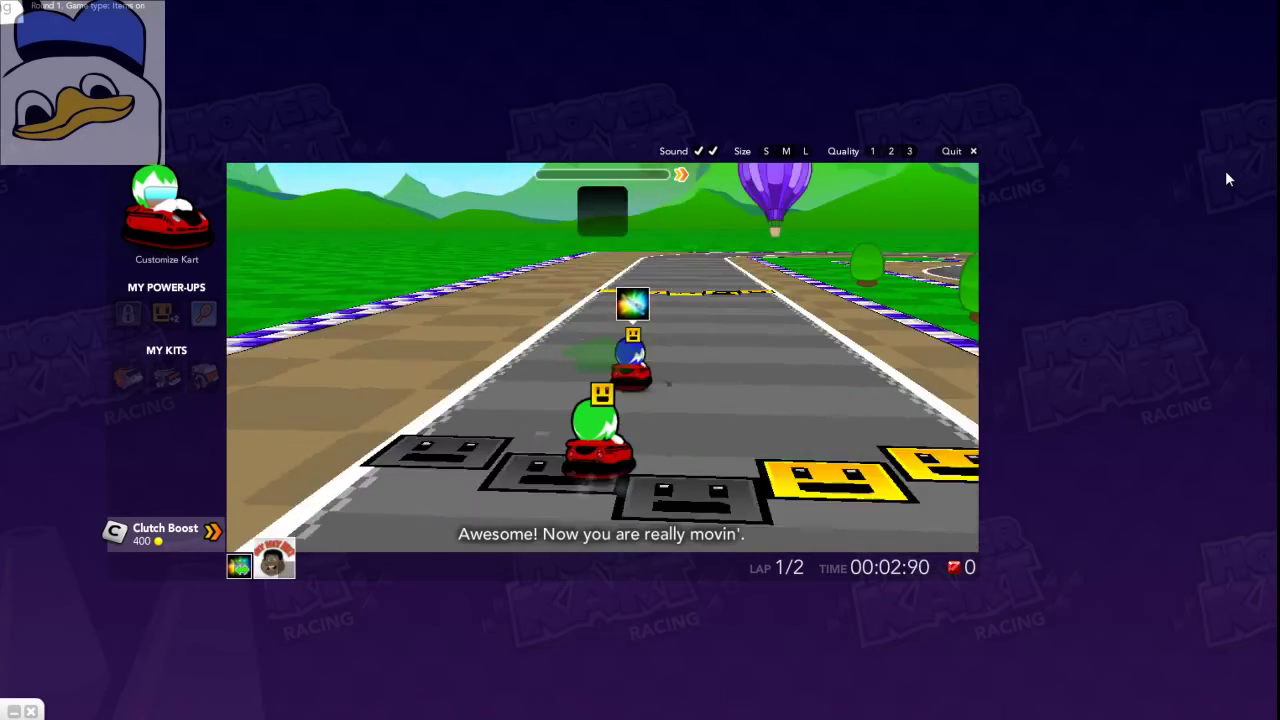
{"action": "key", "text": "Up"}
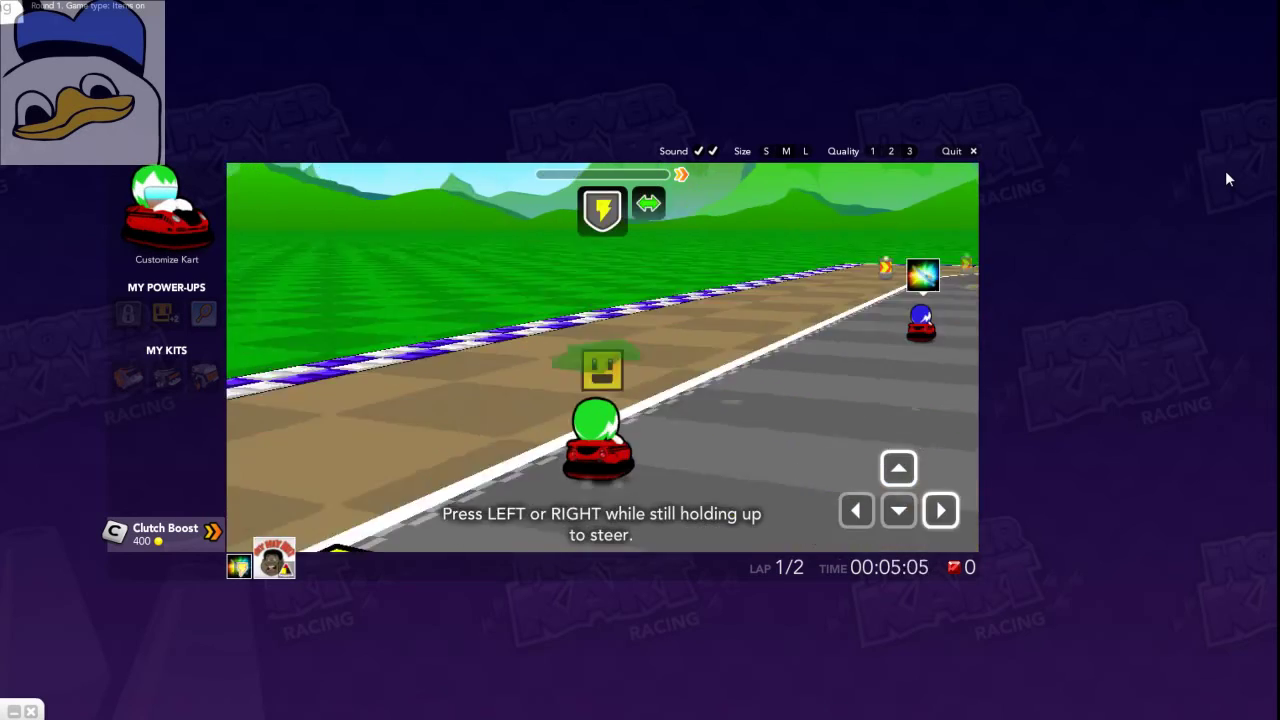